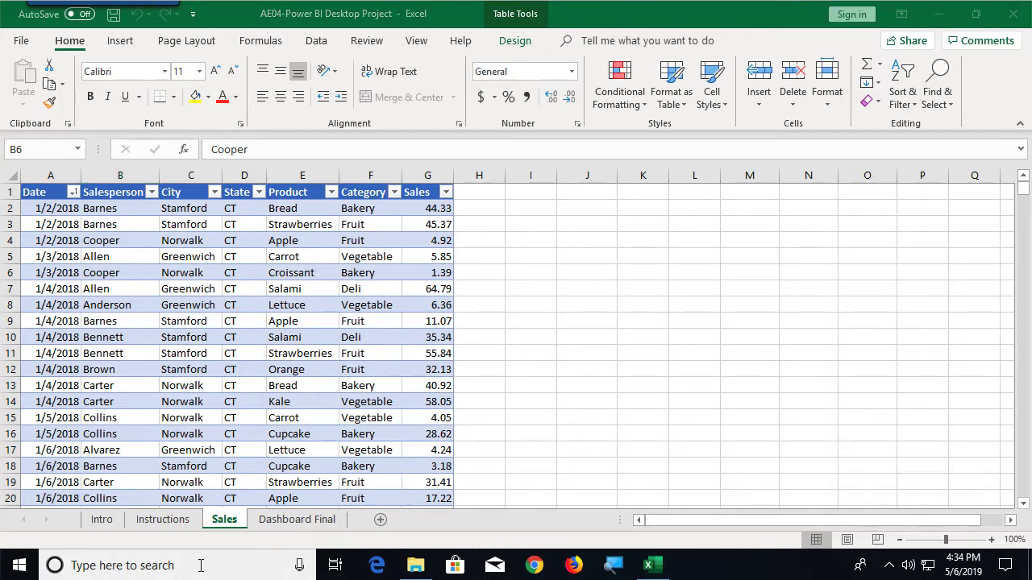
# Find Power BI Desktop through the Windows search and launch it
pyautogui.click(200, 566)
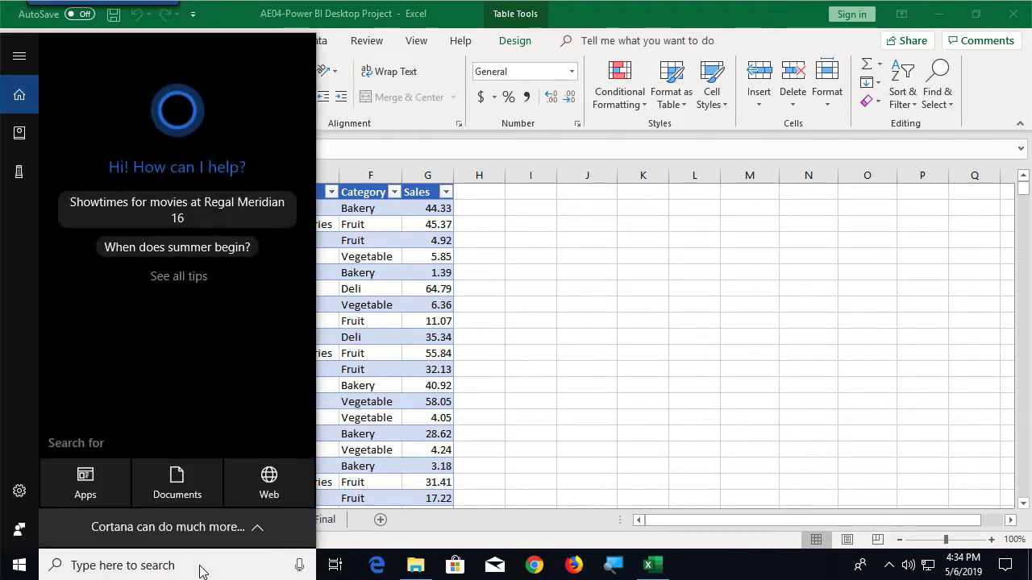
pyautogui.write('pow')
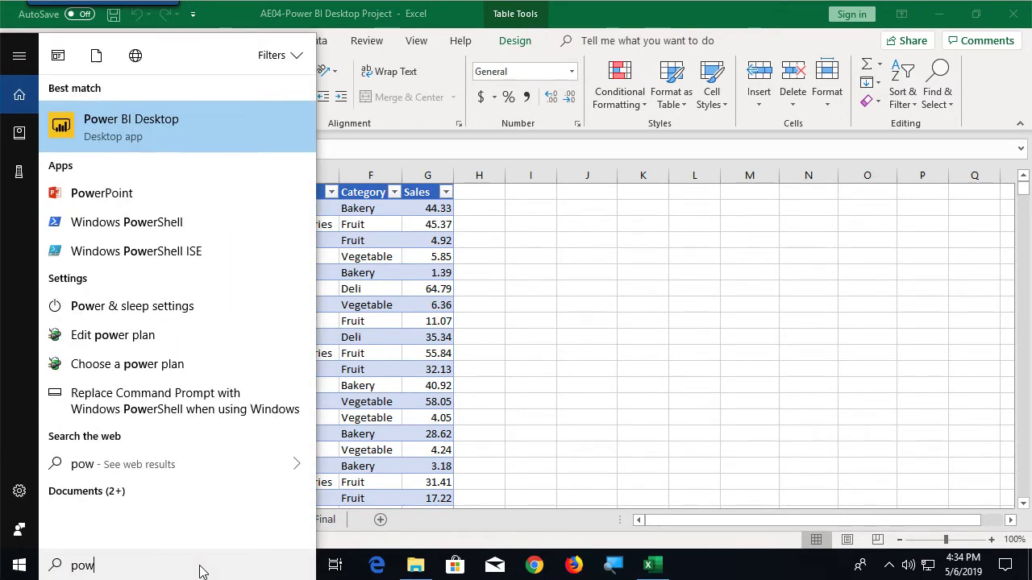
pyautogui.click(140, 121)
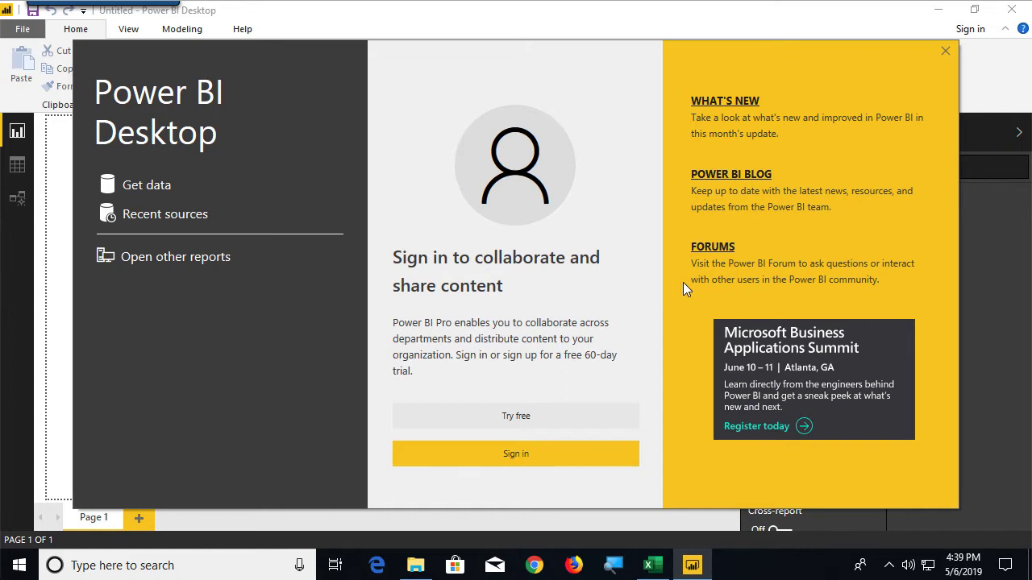
# Import the TableSales table from the Excel workbook AE04-Power BI Desktop Project in Documents
pyautogui.click(146, 186)
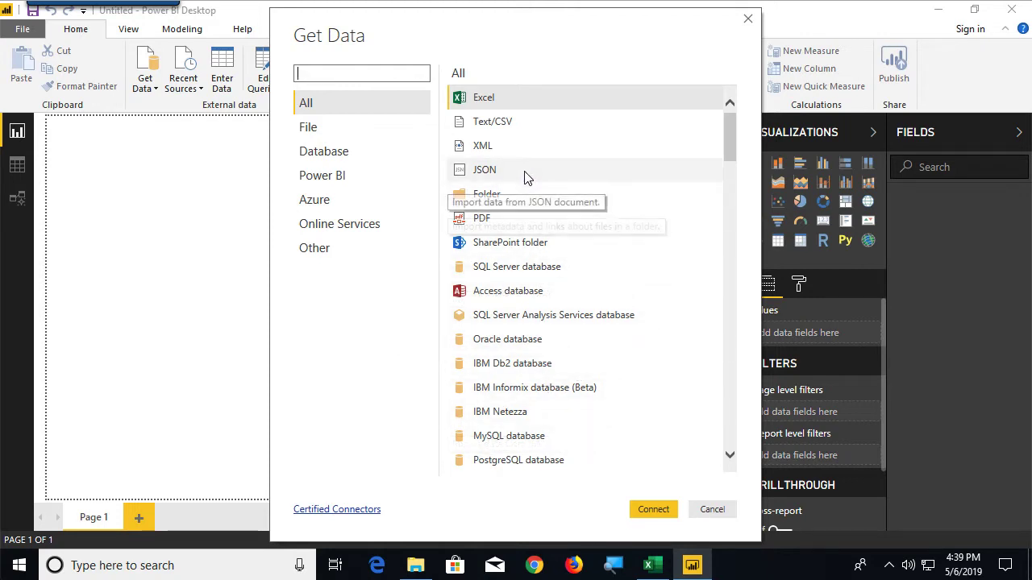
pyautogui.click(490, 103)
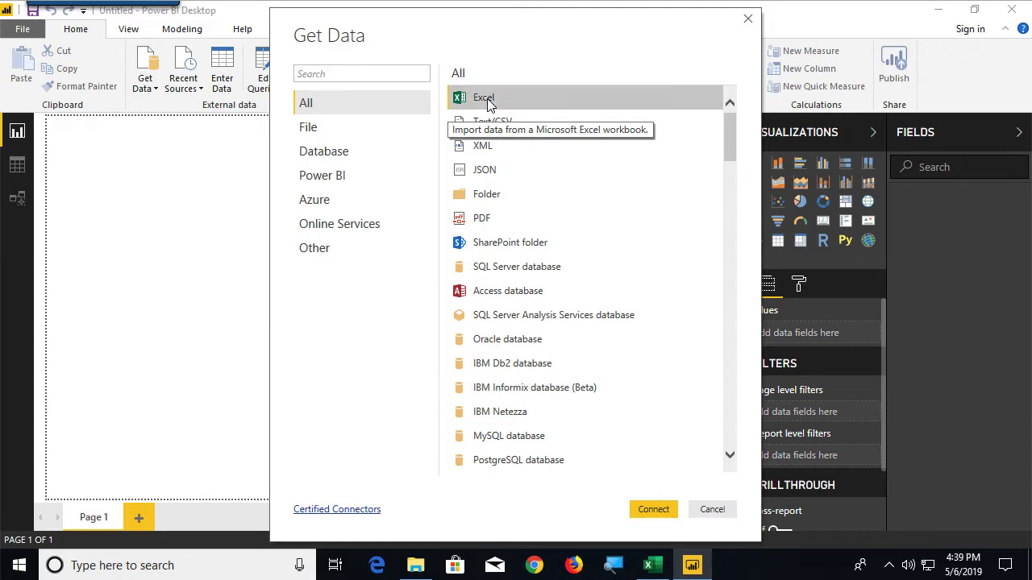
pyautogui.click(654, 511)
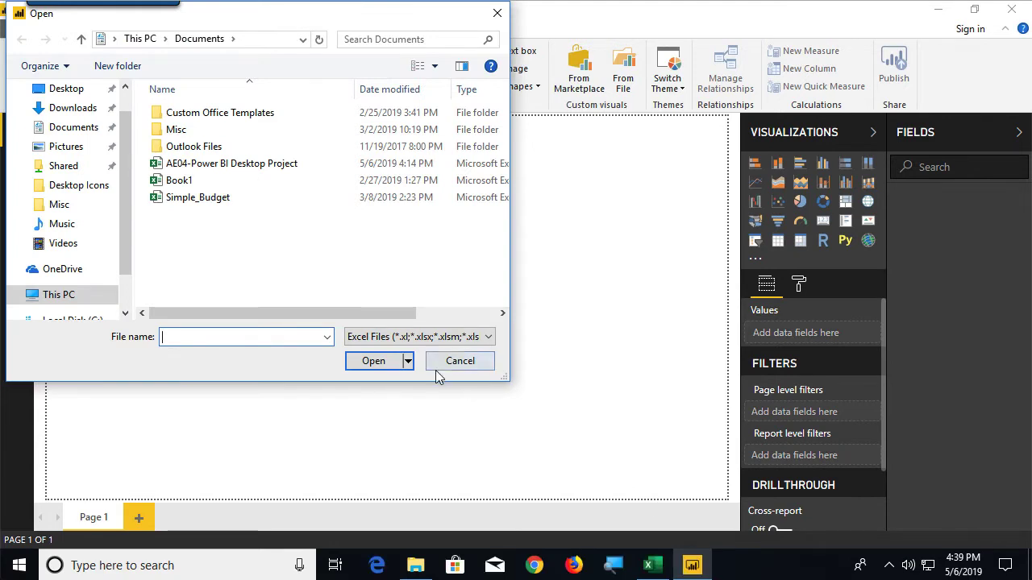
pyautogui.doubleClick(242, 169)
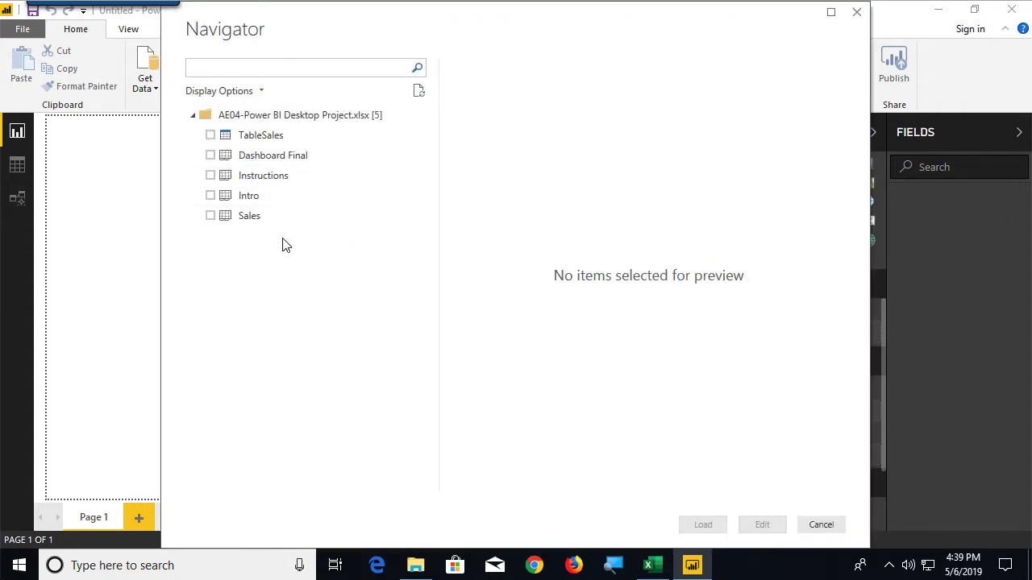
pyautogui.click(210, 136)
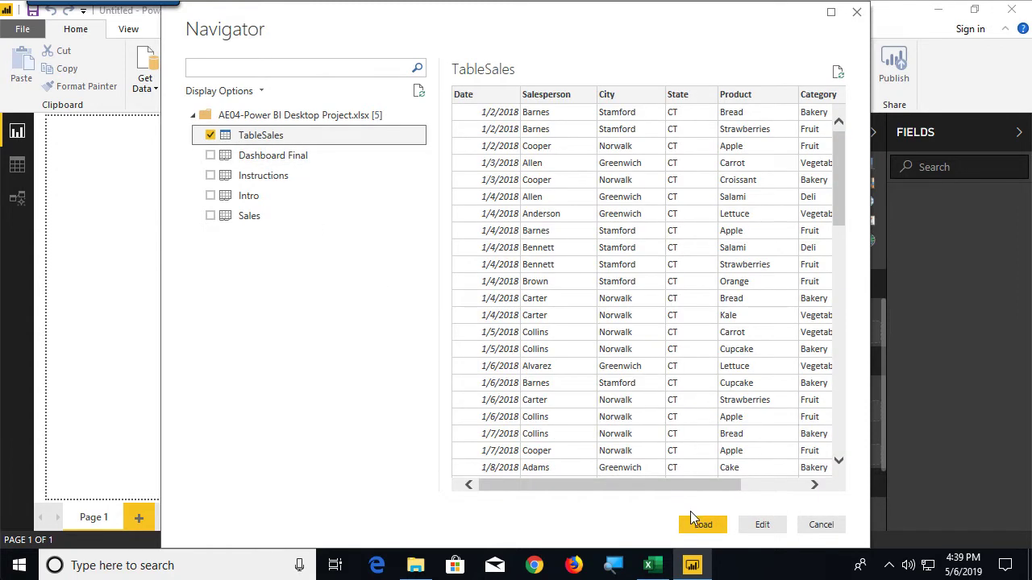
pyautogui.click(705, 528)
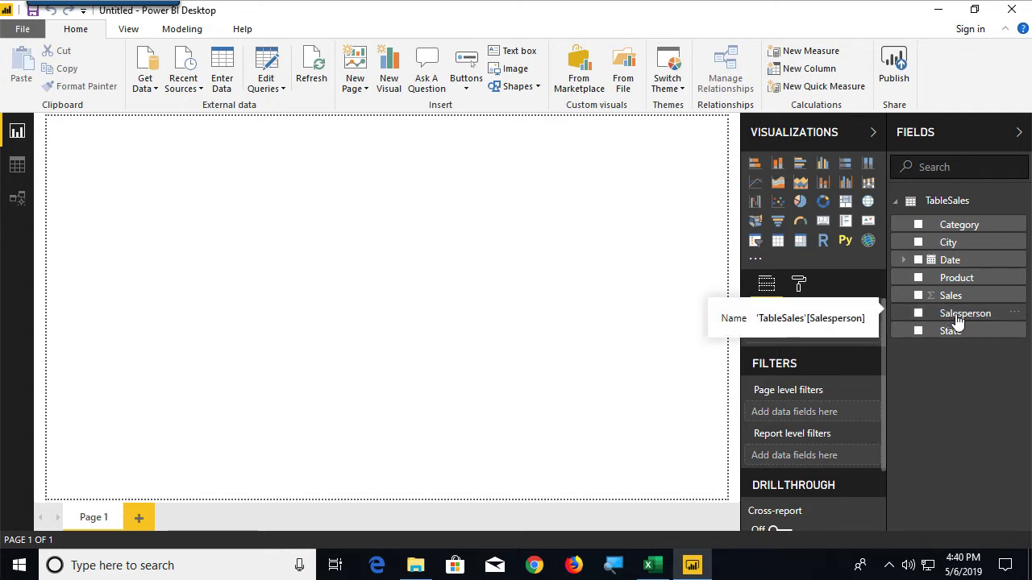
# Create a clustered bar chart of Sales by Salesperson in the report page's upper-left area, enlarge it slightly, and deselect it
pyautogui.moveTo(955, 318); pyautogui.dragTo(133, 182)
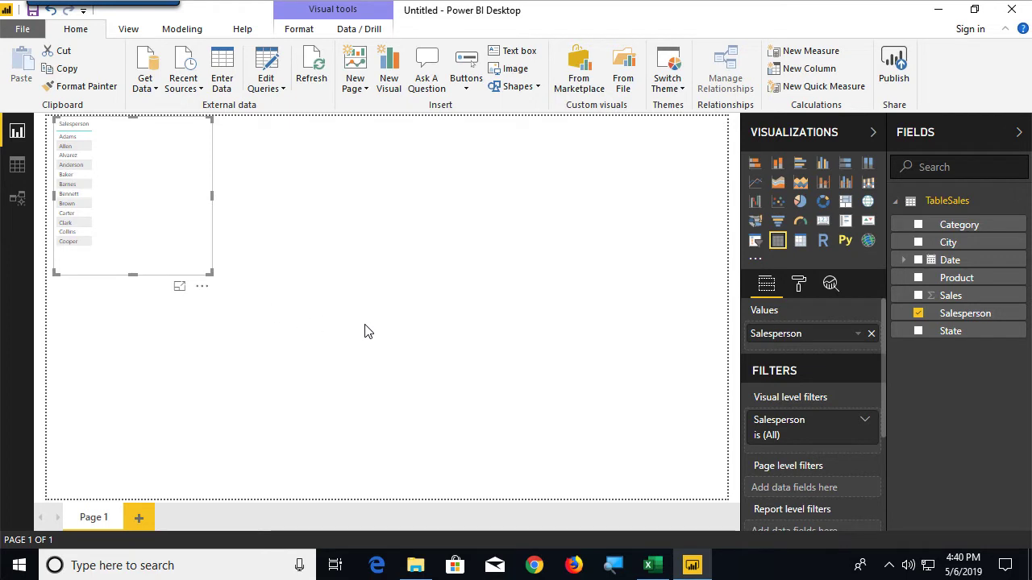
pyautogui.moveTo(952, 302); pyautogui.dragTo(177, 178)
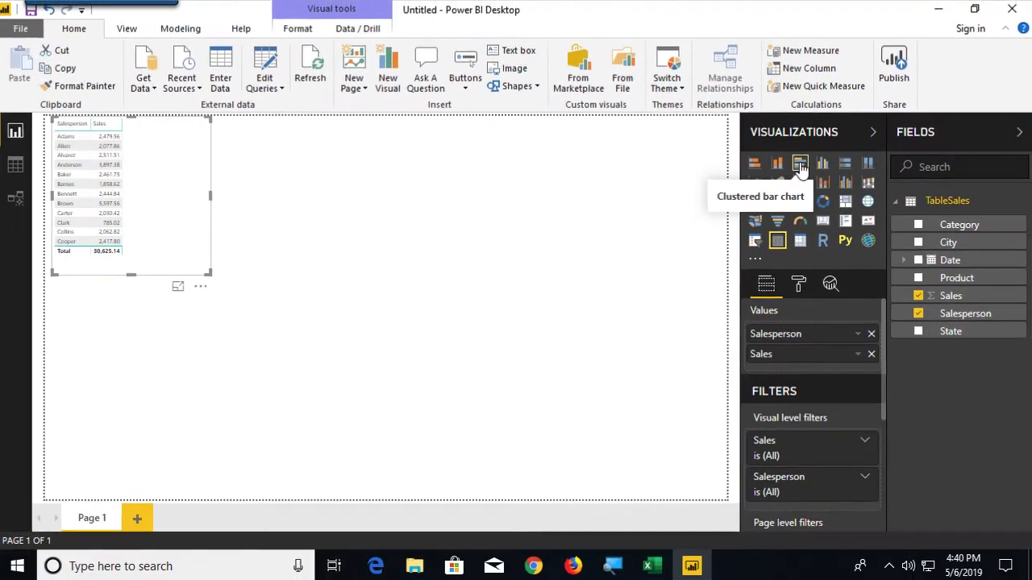
pyautogui.click(732, 116)
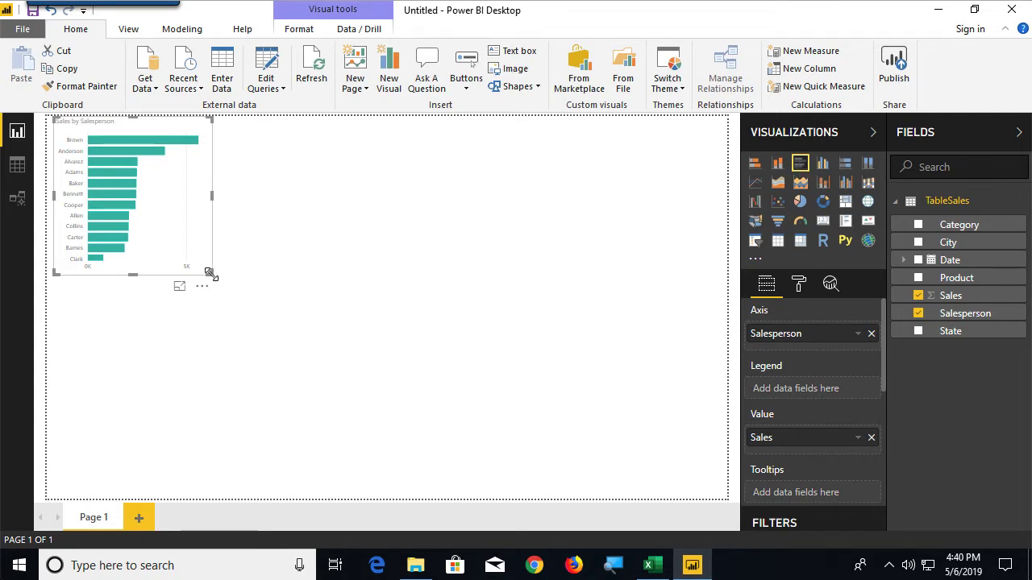
pyautogui.moveTo(216, 284); pyautogui.dragTo(243, 314)
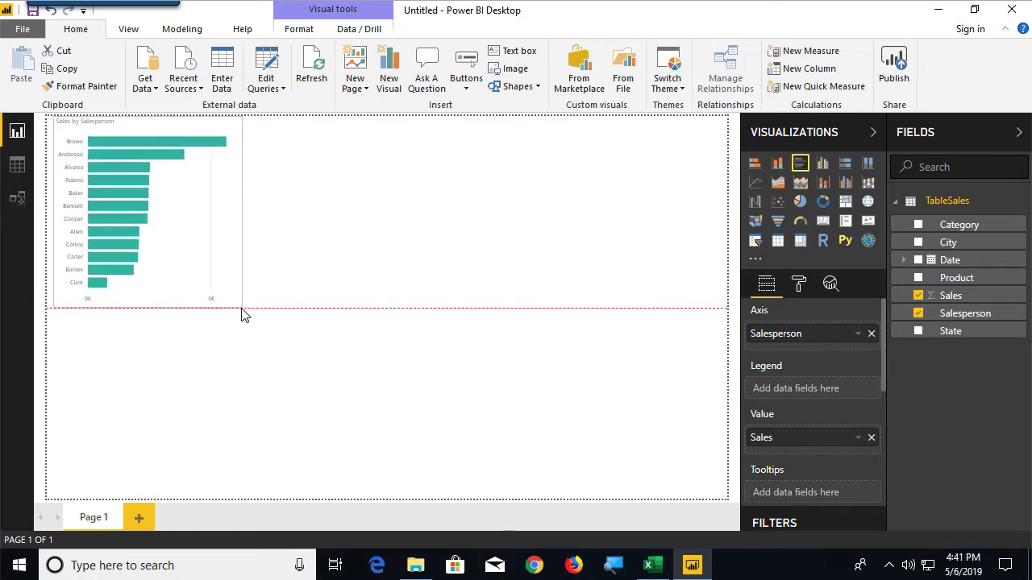
pyautogui.click(355, 317)
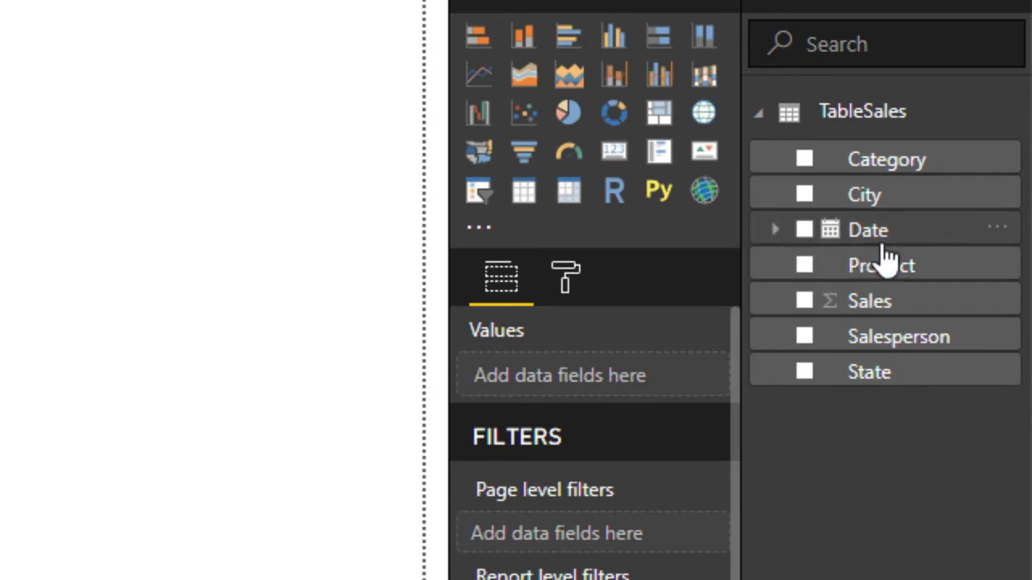
# Add a line chart of Sales by Month from the Date Hierarchy and widen it to fill the space beside the bar chart
pyautogui.click(777, 231)
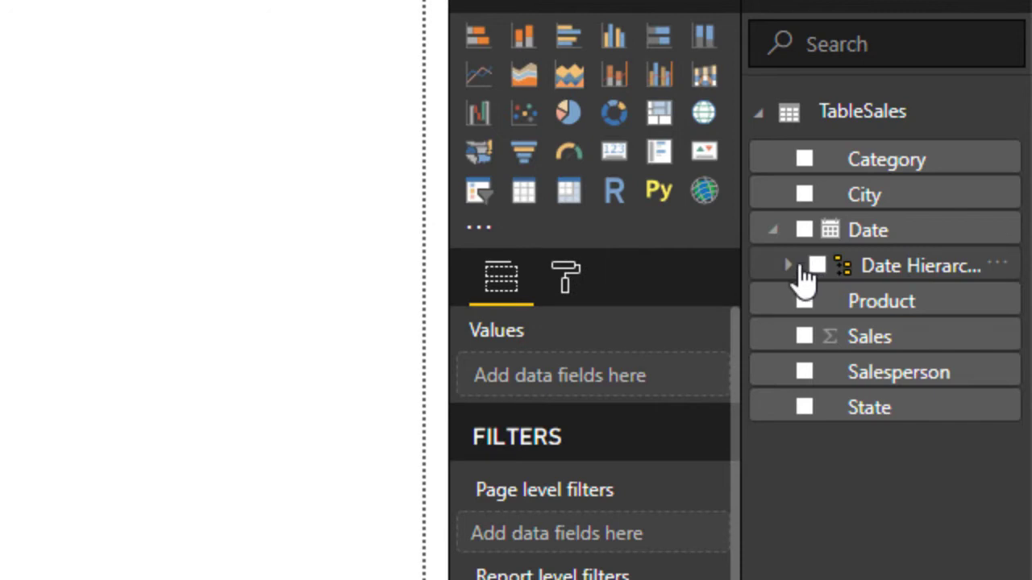
pyautogui.click(788, 266)
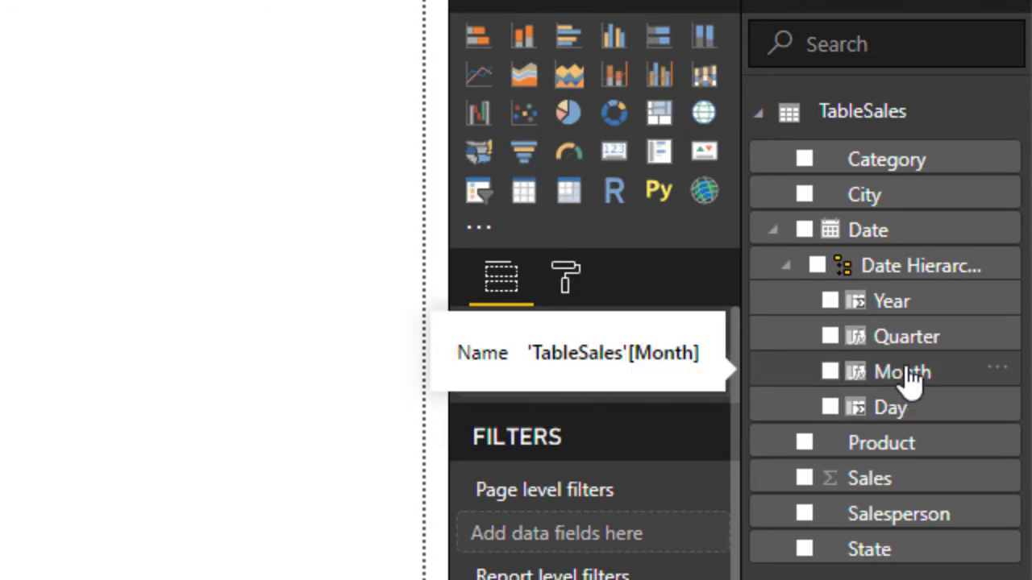
pyautogui.moveTo(911, 383); pyautogui.dragTo(0, 41)
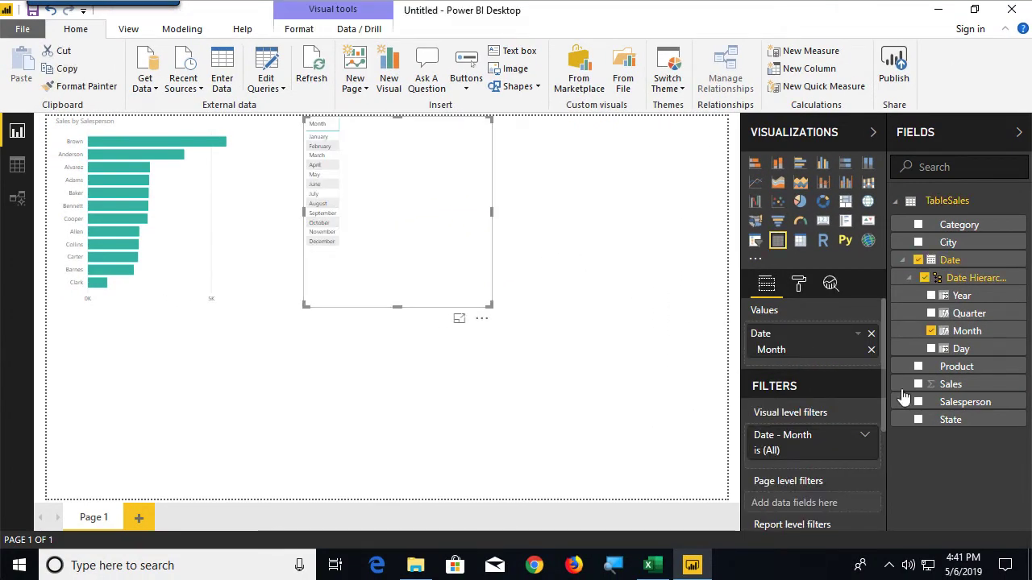
pyautogui.moveTo(952, 386); pyautogui.dragTo(409, 205)
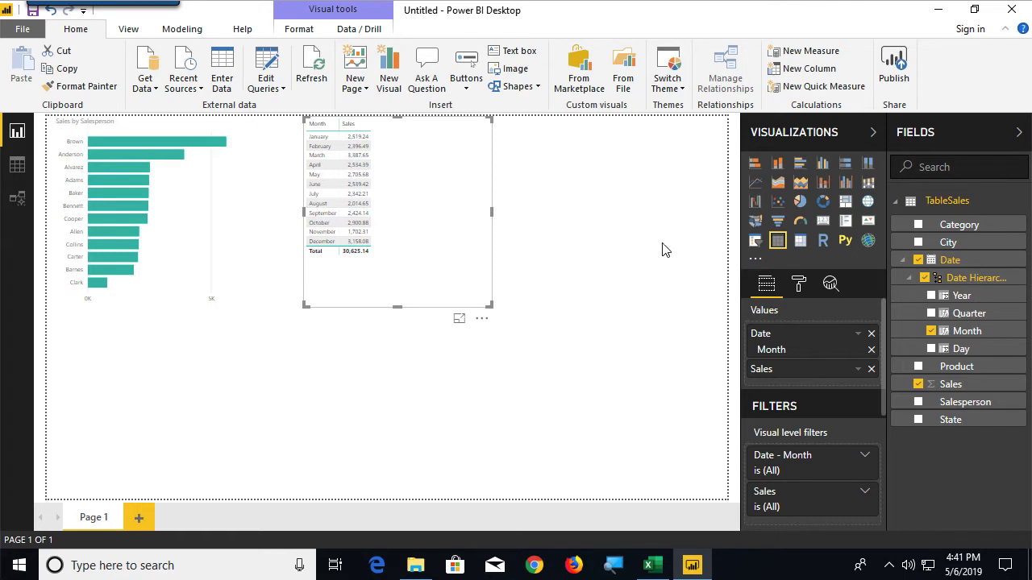
pyautogui.click(755, 184)
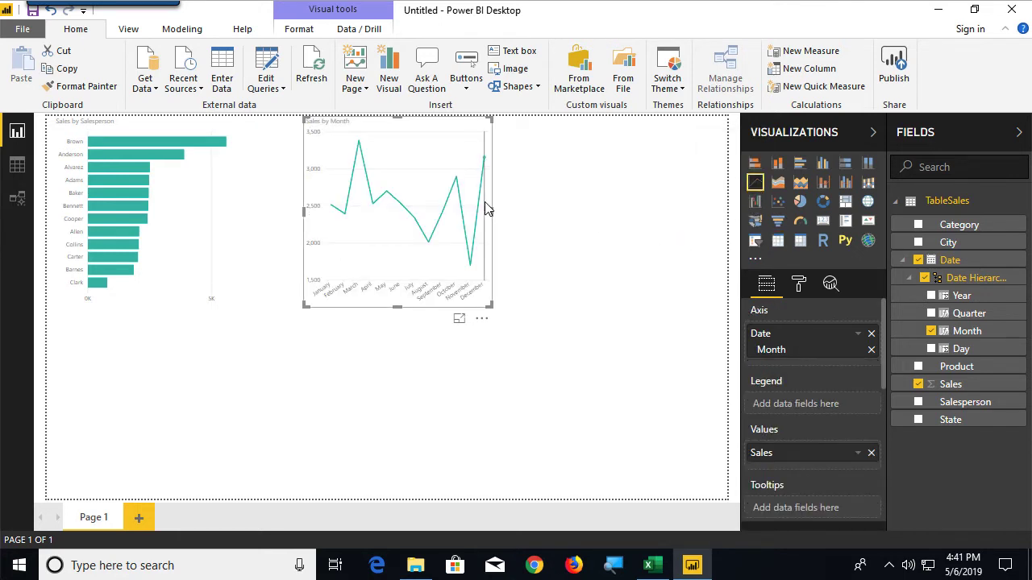
pyautogui.moveTo(491, 210); pyautogui.dragTo(691, 240)
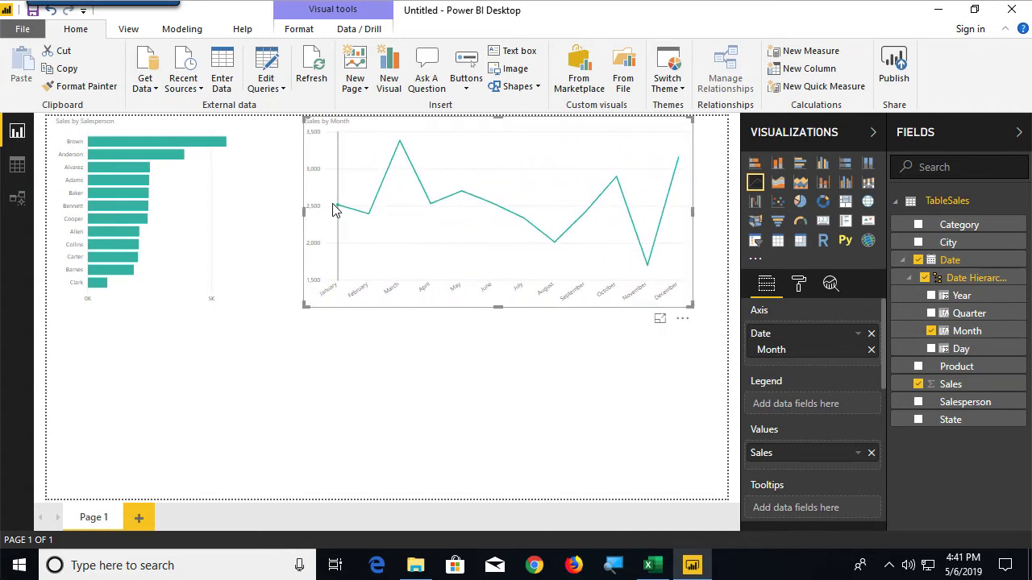
pyautogui.moveTo(305, 217); pyautogui.dragTo(243, 207)
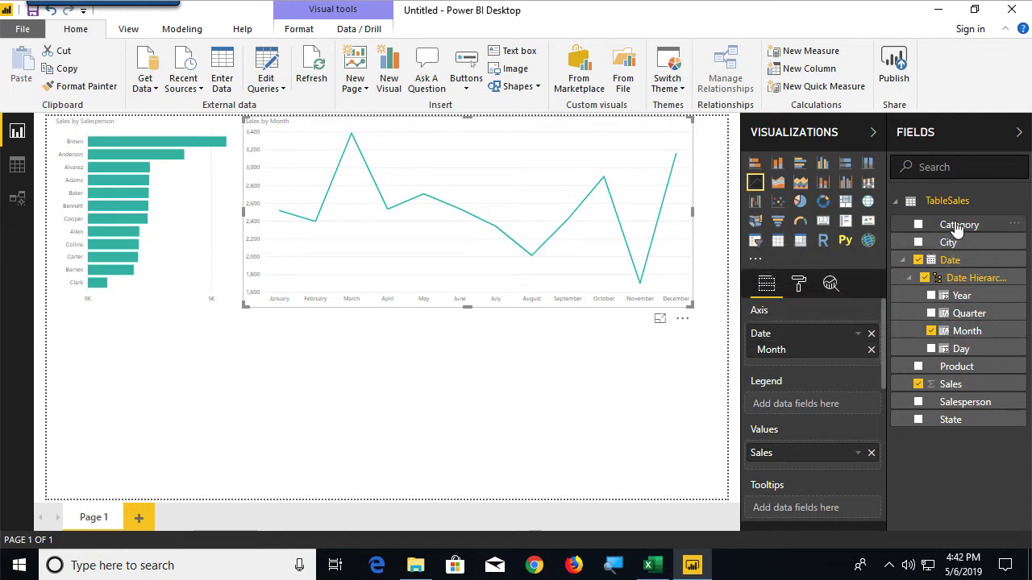
# Create a pie chart of Sales by Category below the salesperson bar chart
pyautogui.moveTo(958, 230); pyautogui.dragTo(141, 397)
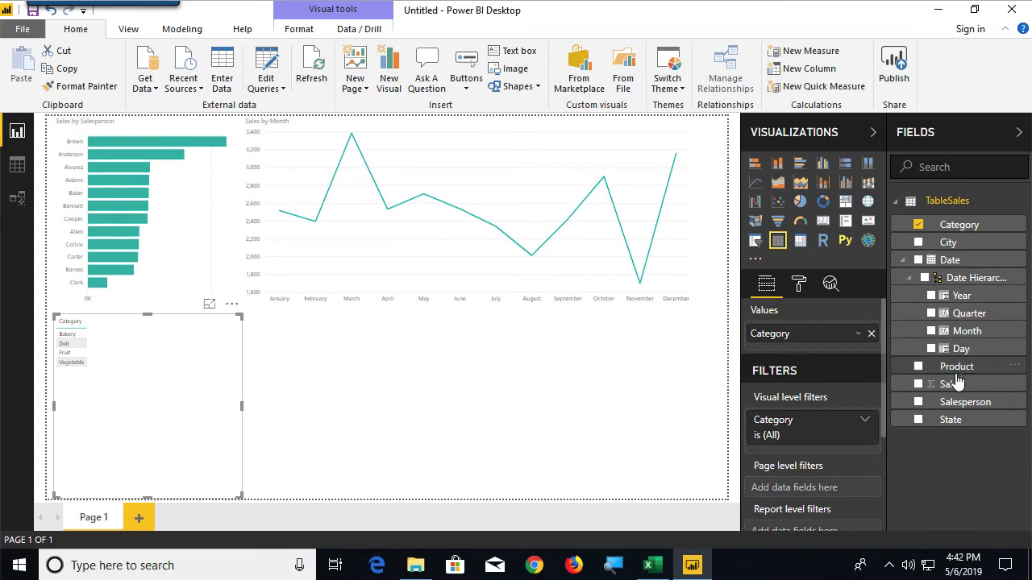
pyautogui.moveTo(952, 384); pyautogui.dragTo(145, 380)
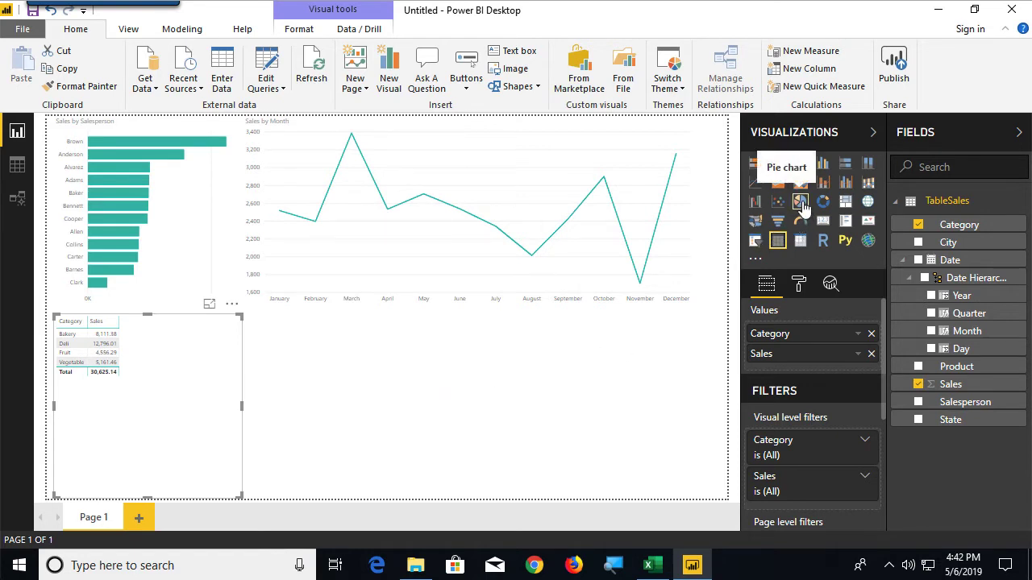
pyautogui.click(800, 202)
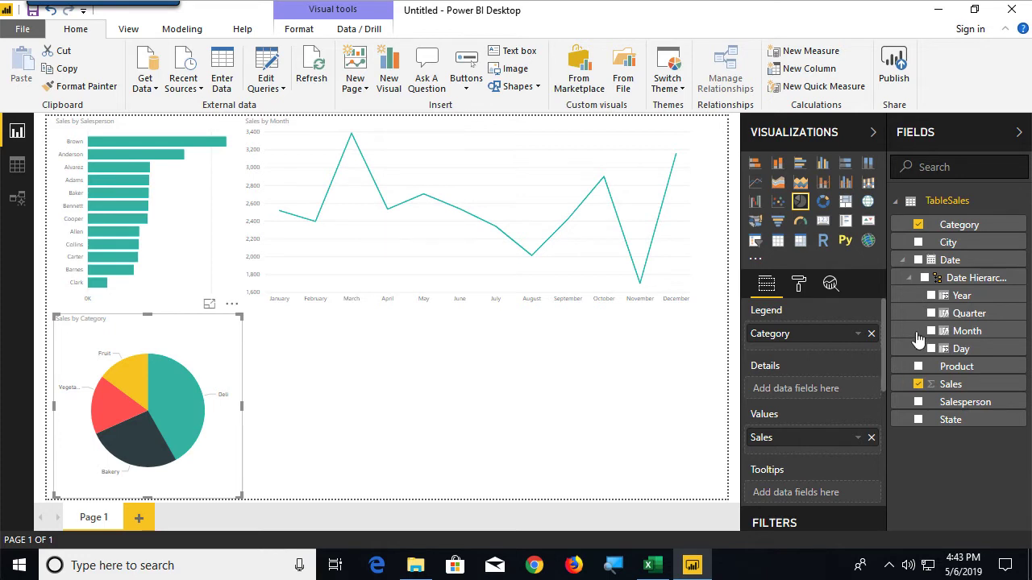
# Create a stacked column chart of Sales by Product below the monthly line chart
pyautogui.moveTo(954, 367); pyautogui.dragTo(363, 367)
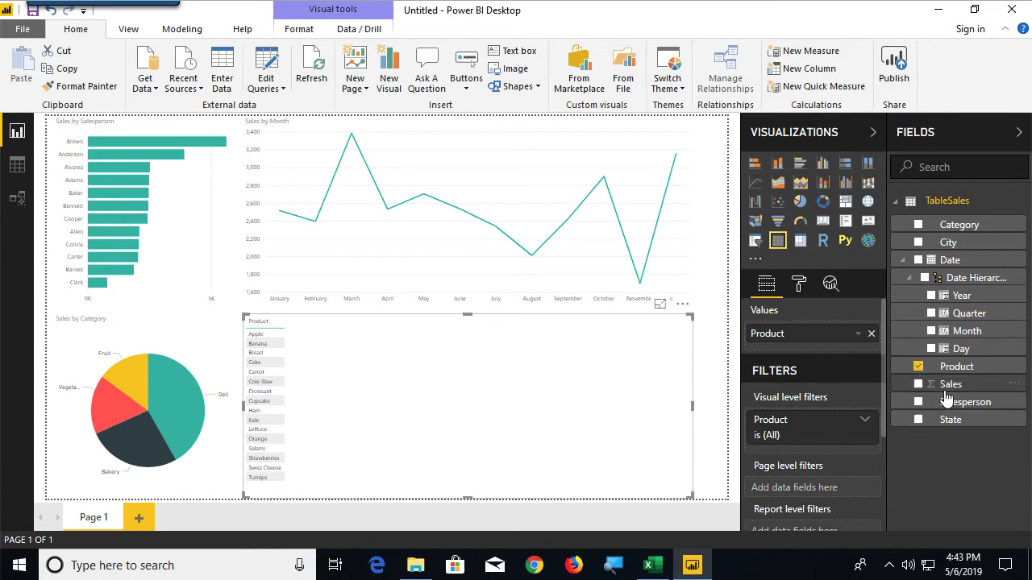
pyautogui.moveTo(959, 389); pyautogui.dragTo(524, 408)
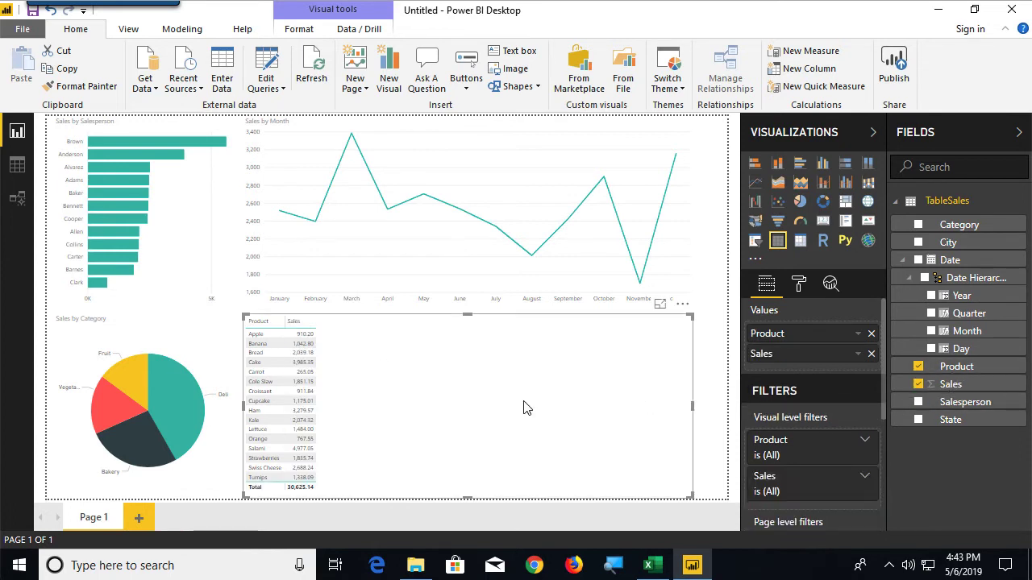
pyautogui.click(778, 164)
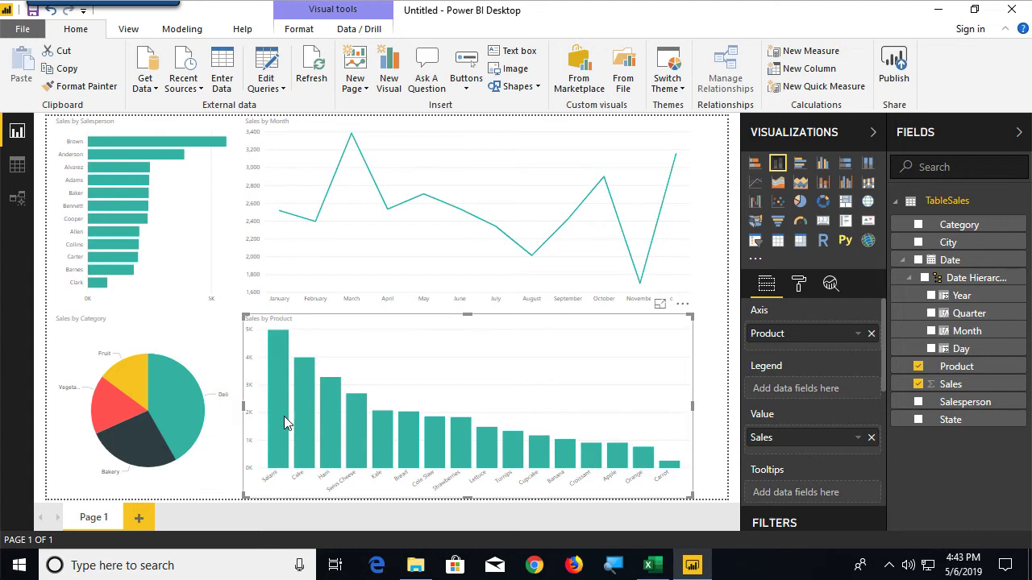
# Cross-filter the charts by the Deli category and by the Cake product, and examine the monthly sales for Cake
pyautogui.moveTo(186, 401)
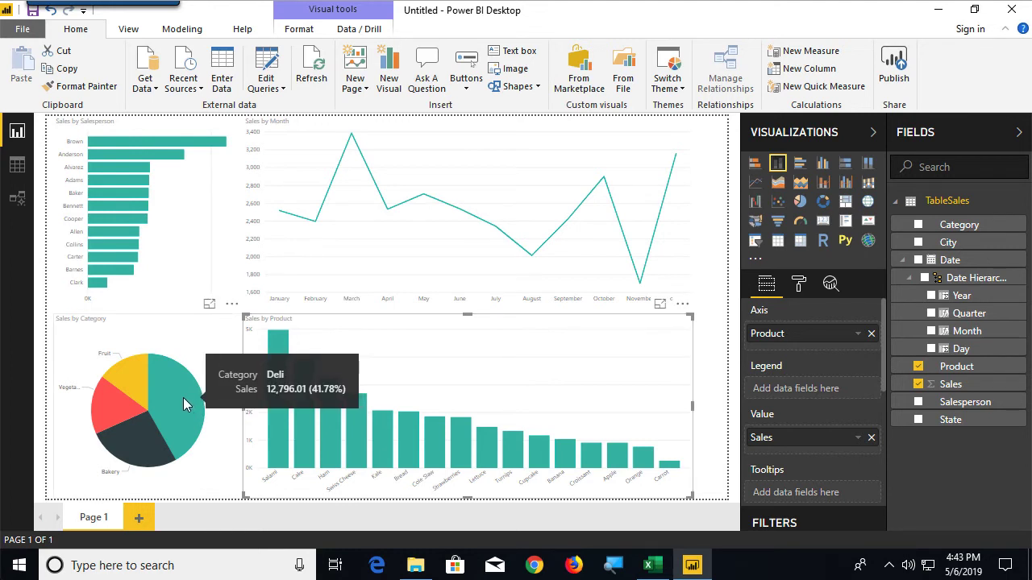
pyautogui.click(186, 403)
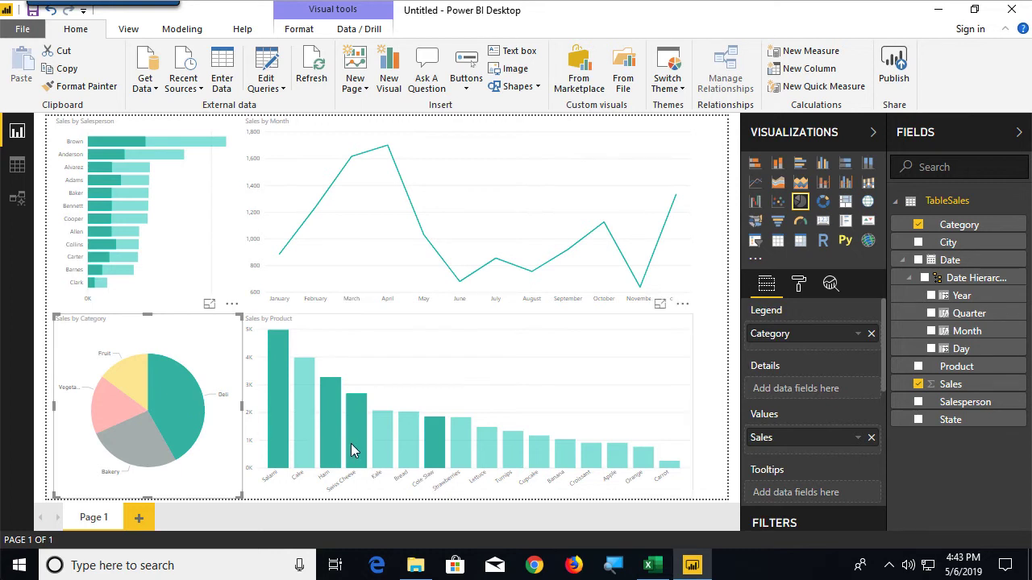
pyautogui.click(307, 441)
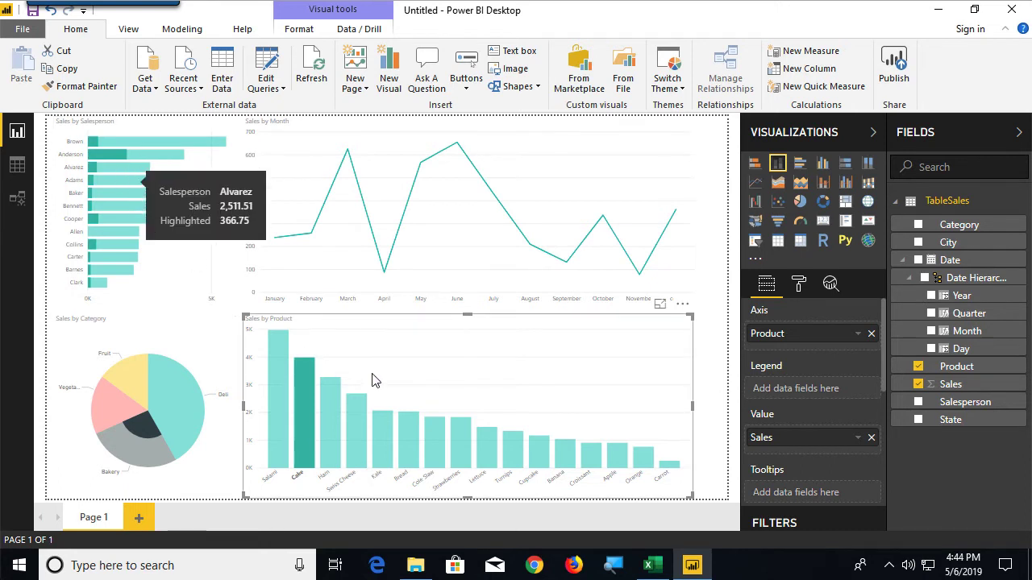
pyautogui.moveTo(350, 190)
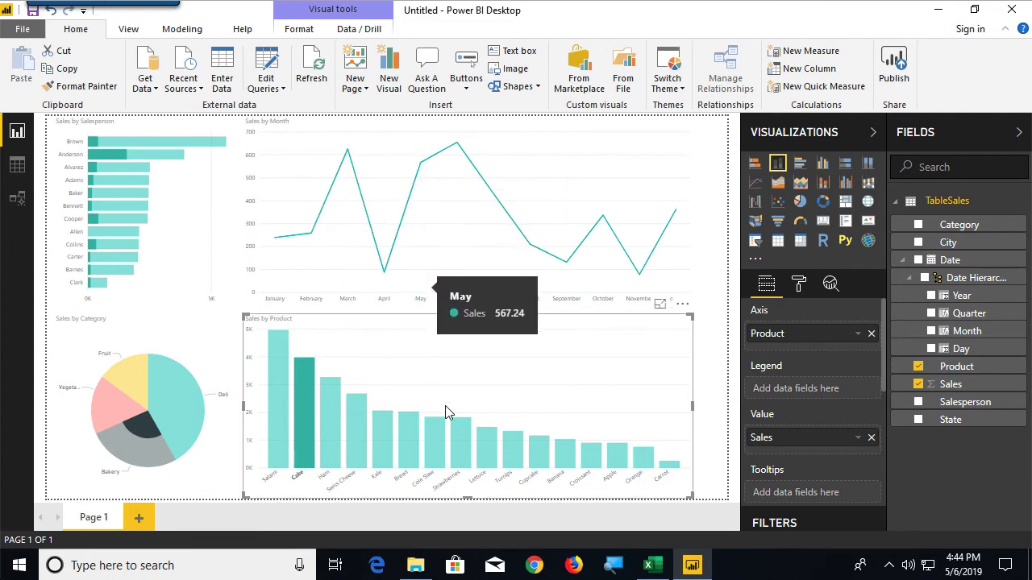
# Cross-filter the charts by two individual salespeople in turn, examining the monthly sales line for the first
pyautogui.moveTo(125, 222)
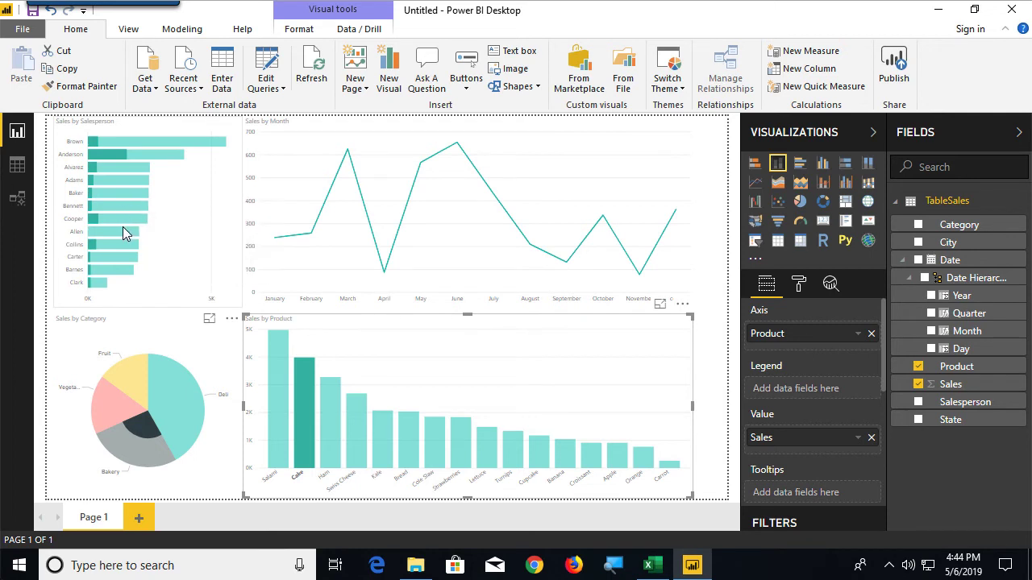
pyautogui.click(122, 230)
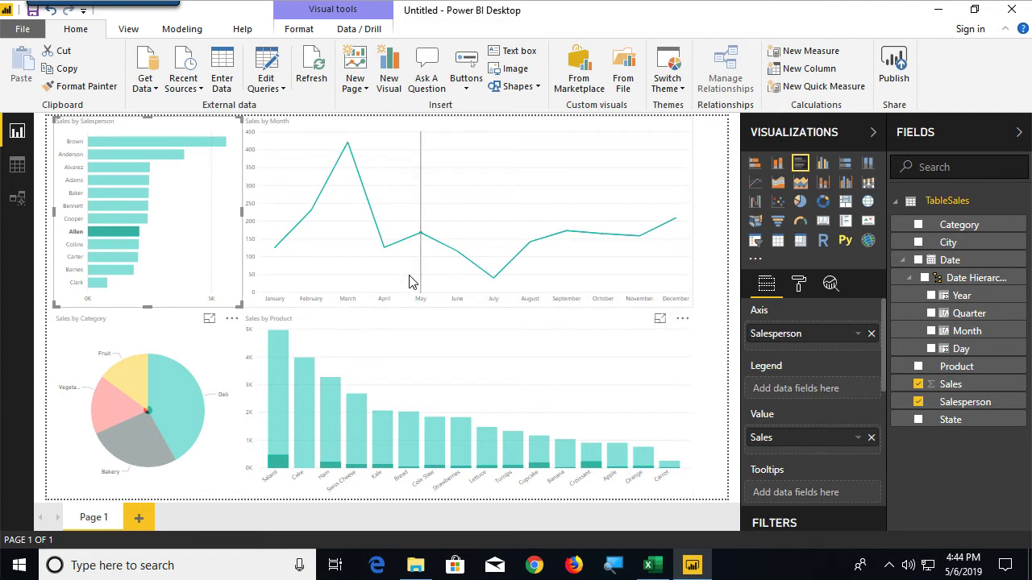
pyautogui.moveTo(346, 235)
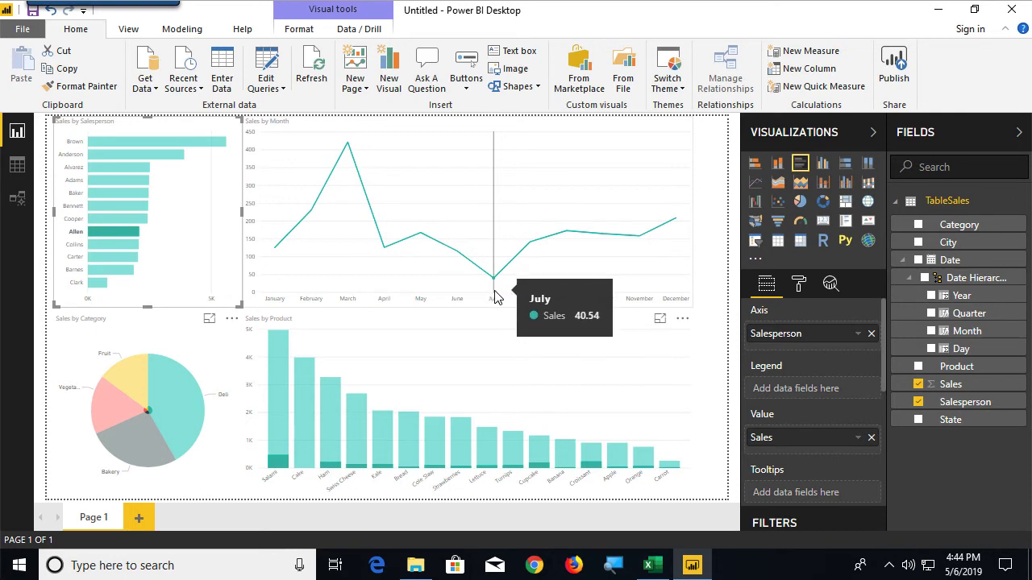
pyautogui.click(129, 180)
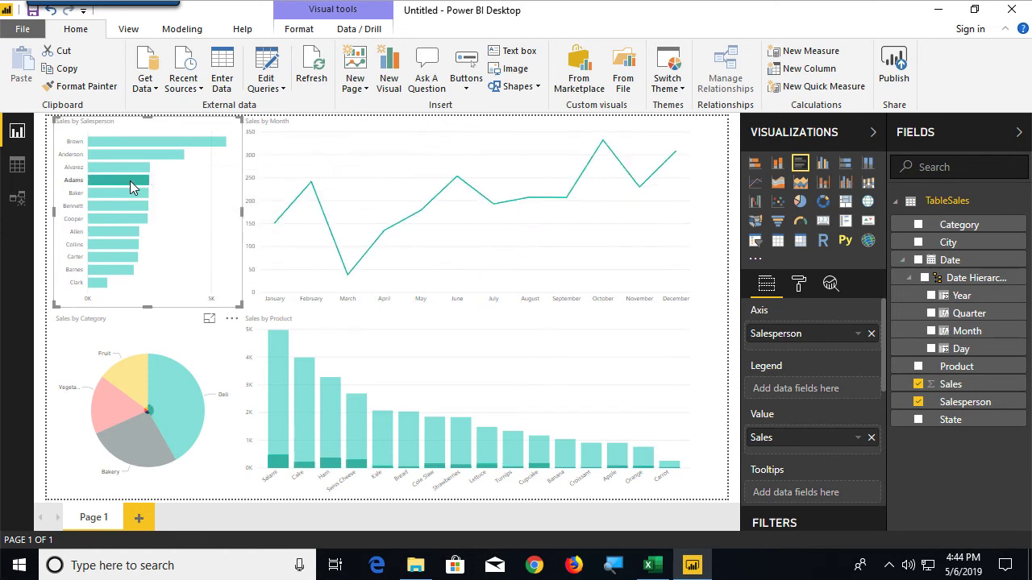
# Cross-filter the charts by the months March, November and April in turn, using the monthly sales line chart
pyautogui.click(348, 292)
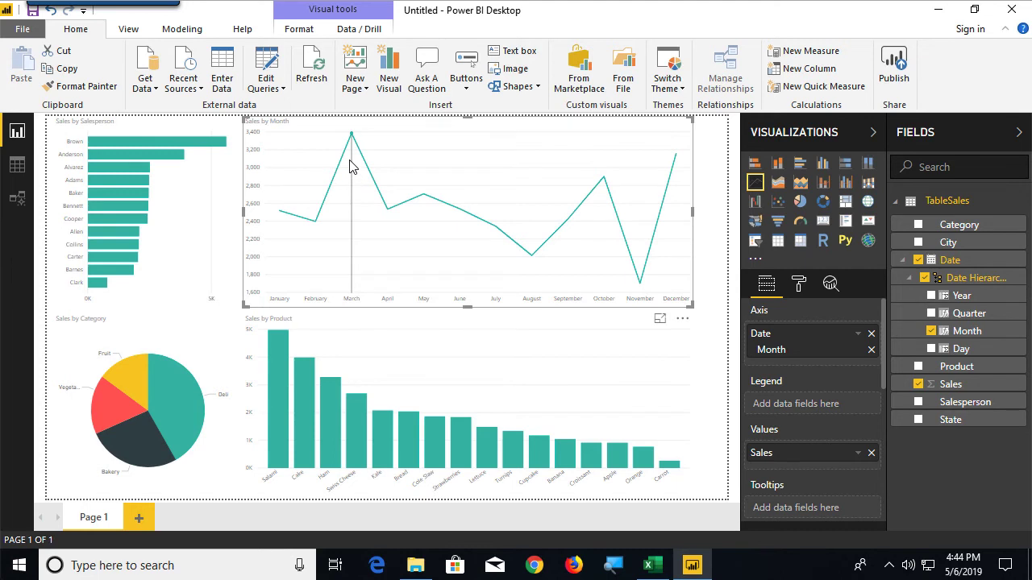
pyautogui.click(352, 300)
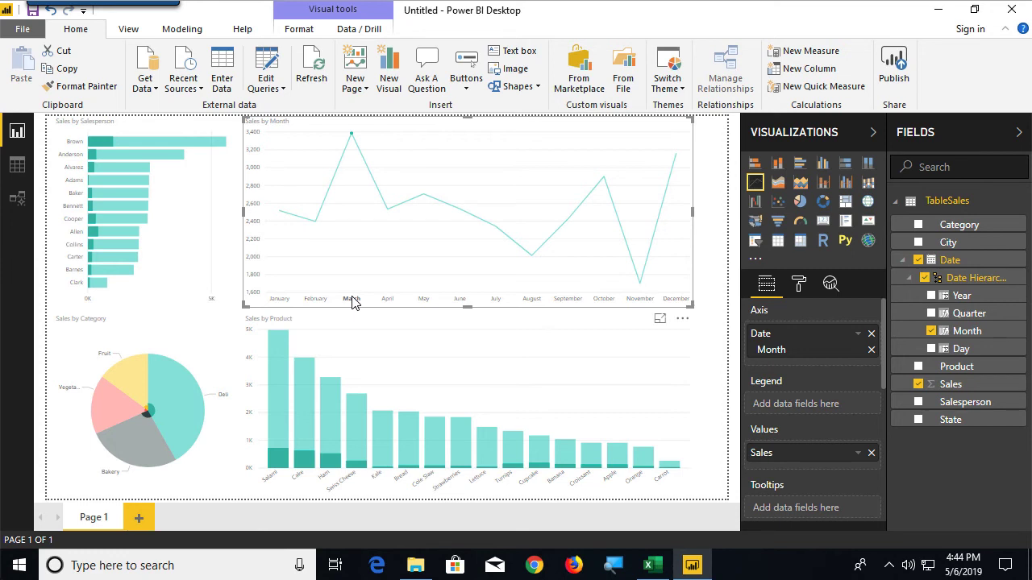
pyautogui.click(643, 286)
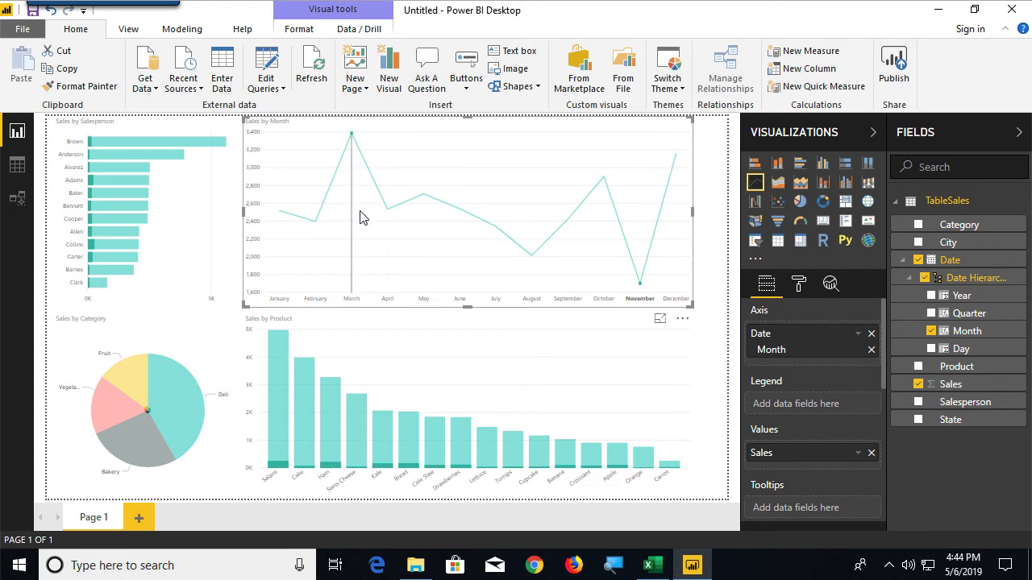
pyautogui.moveTo(360, 218)
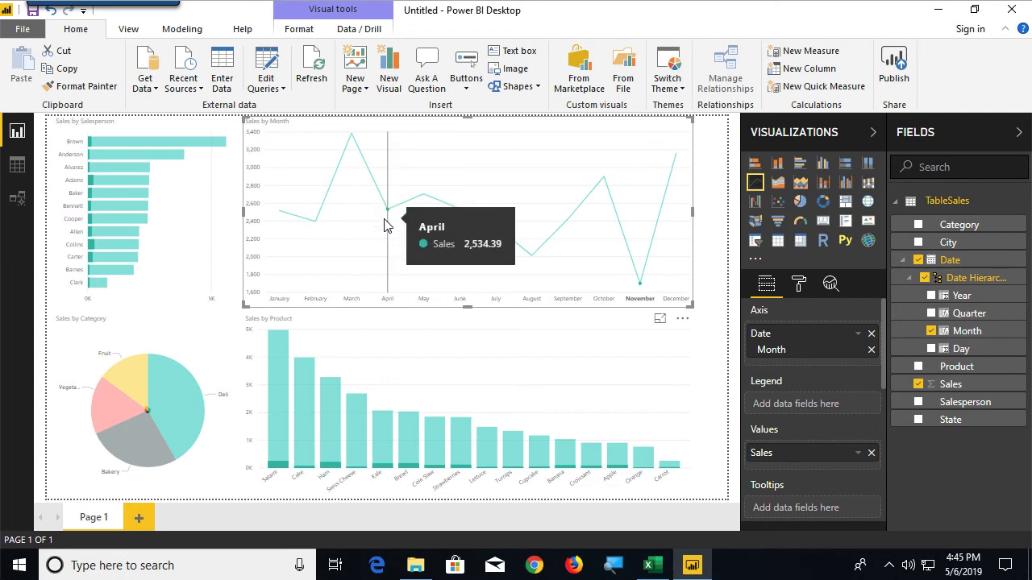
pyautogui.click(384, 226)
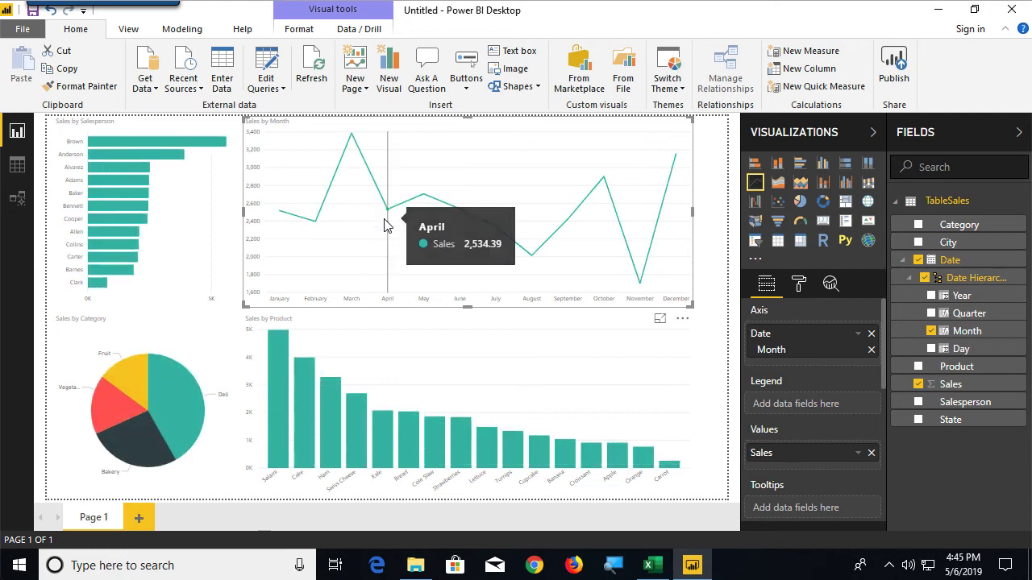
pyautogui.click(387, 300)
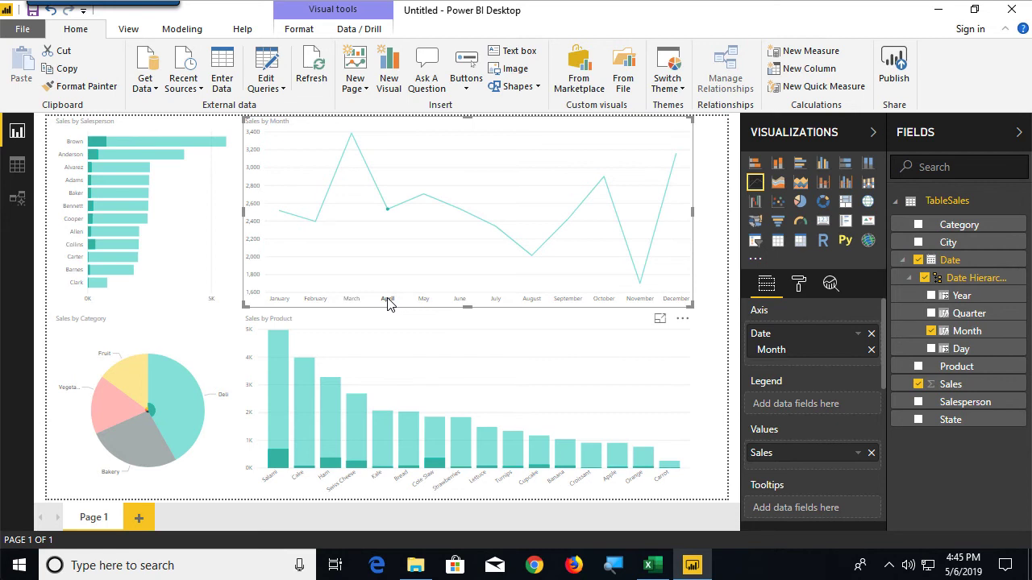
# Narrow the Sales by Product chart to about two thirds of its width and create a map of Sales by City in the freed space
pyautogui.click(487, 373)
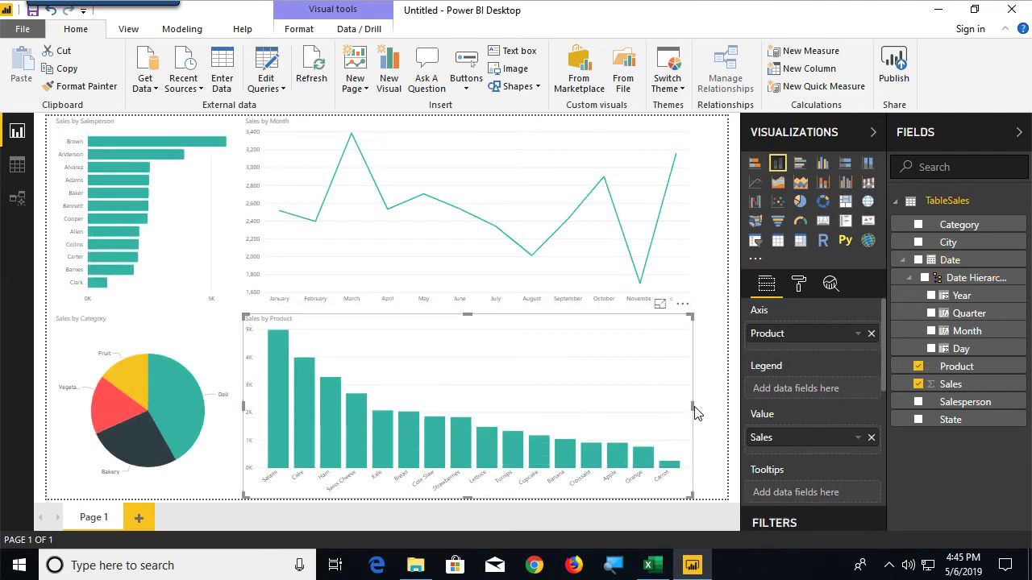
pyautogui.moveTo(694, 407); pyautogui.dragTo(508, 395)
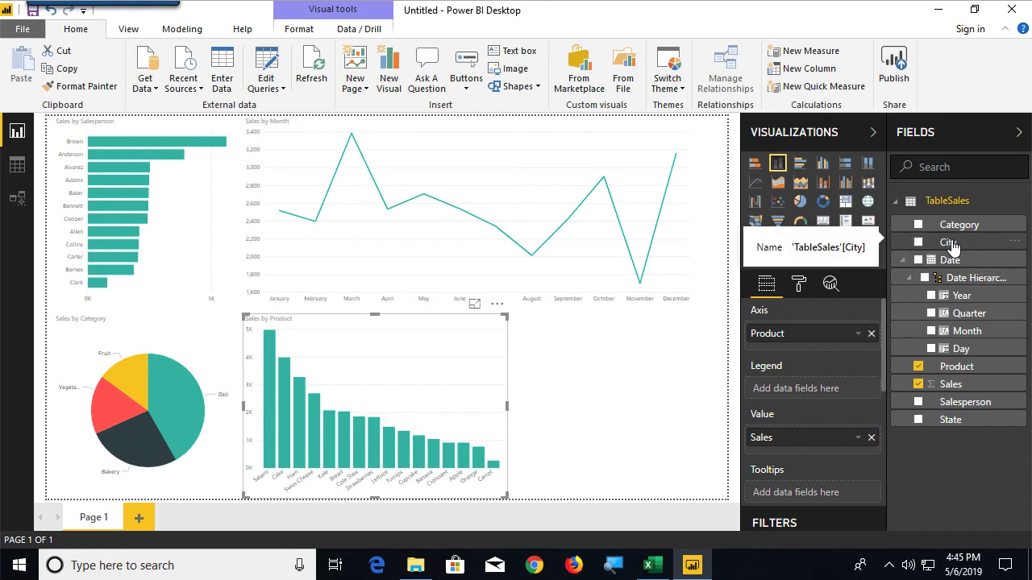
pyautogui.moveTo(951, 246); pyautogui.dragTo(650, 387)
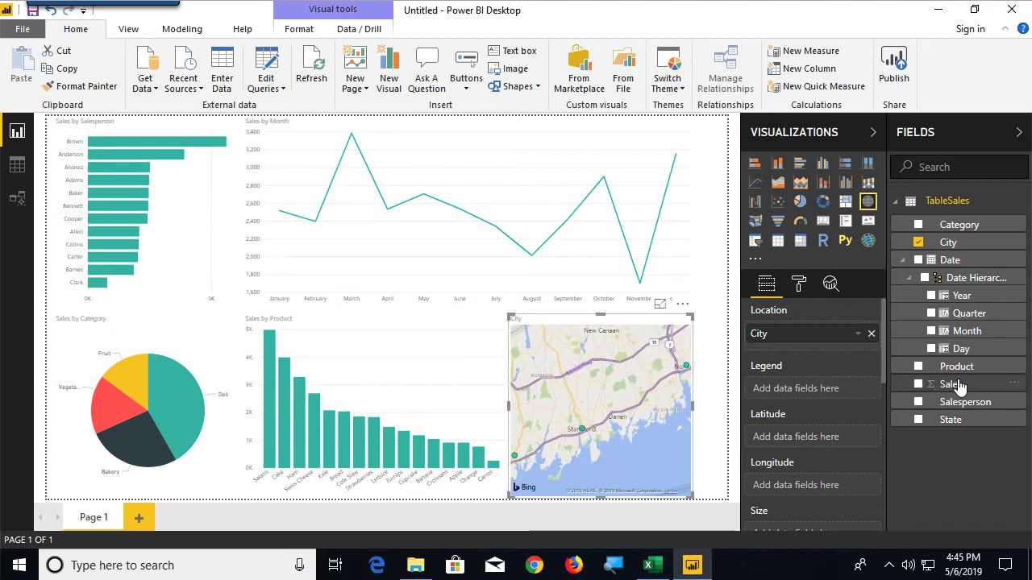
pyautogui.moveTo(954, 382); pyautogui.dragTo(650, 481)
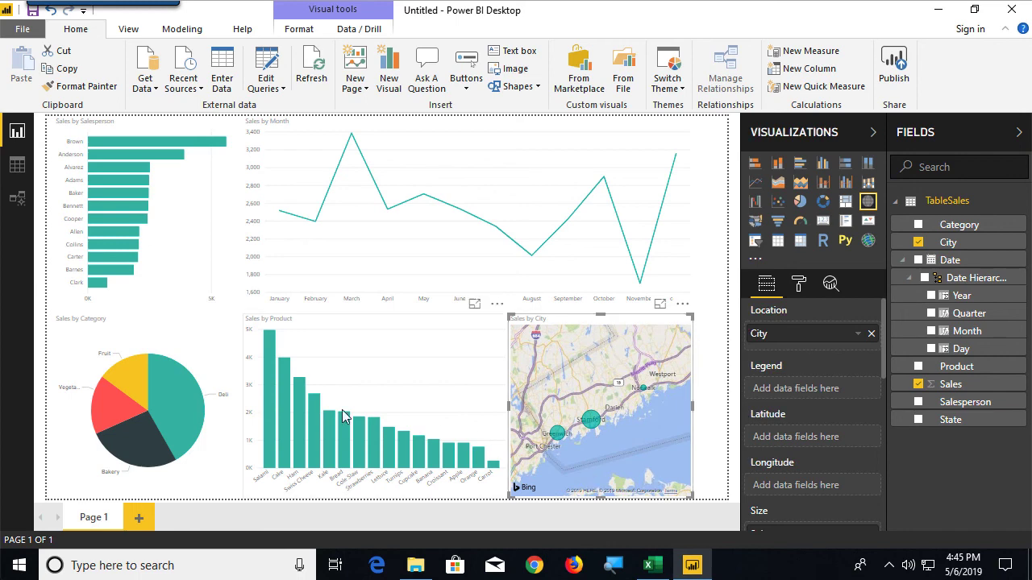
# Cross-filter the charts and the city map by the Deli category and by the Bakery category
pyautogui.click(171, 395)
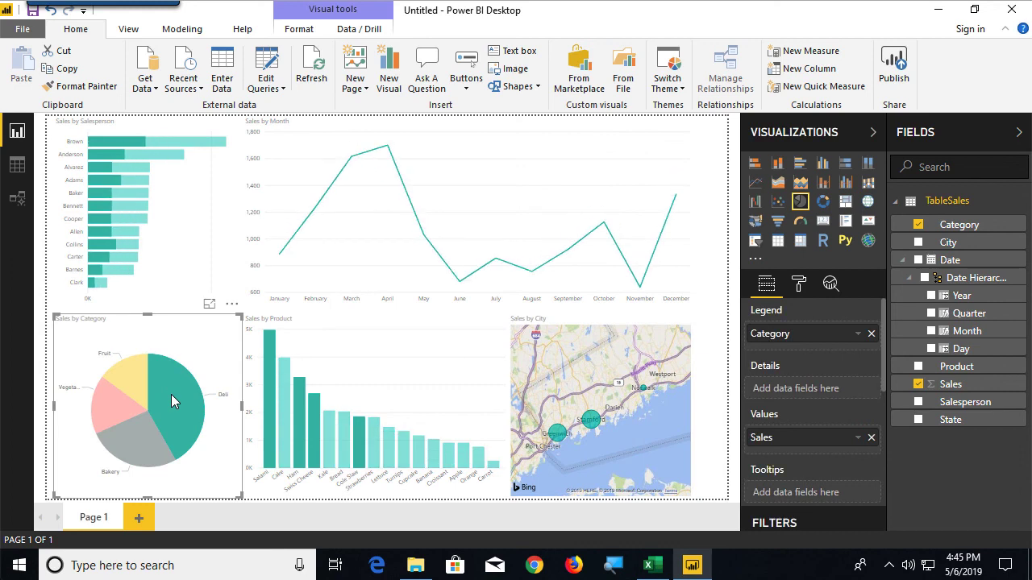
pyautogui.click(137, 451)
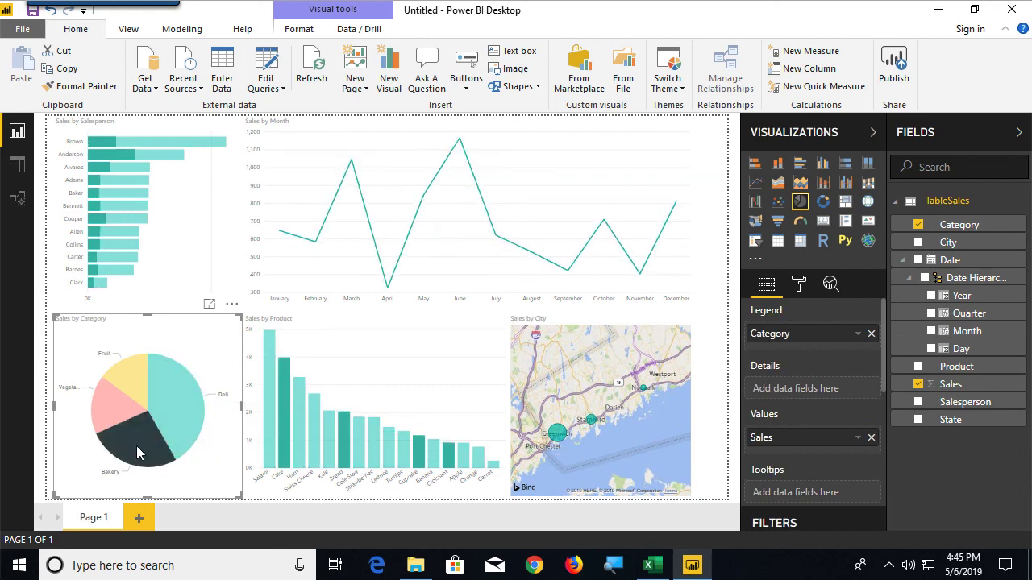